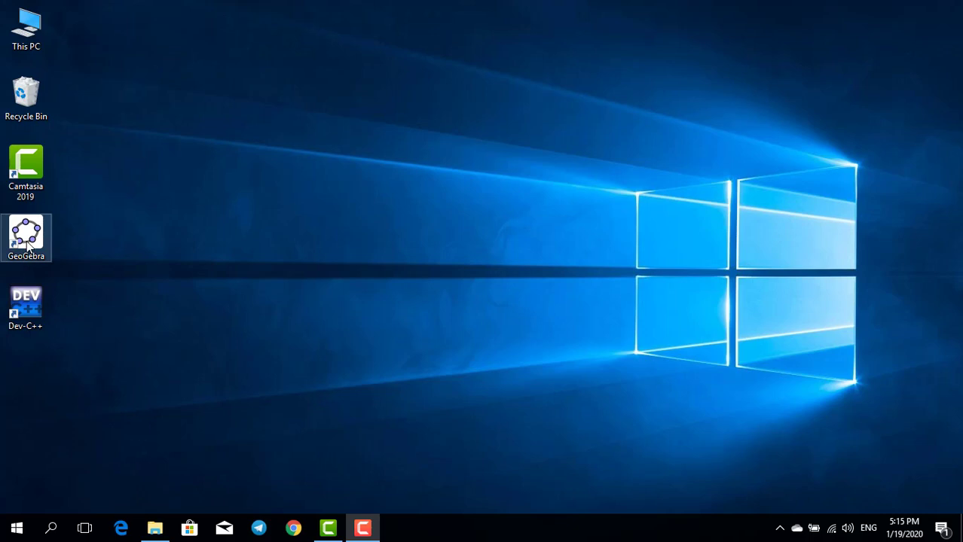
- Open GeoGebra in a maximized window and bring the coordinate origin to about the middle of the graphics view
left_click(27, 244)
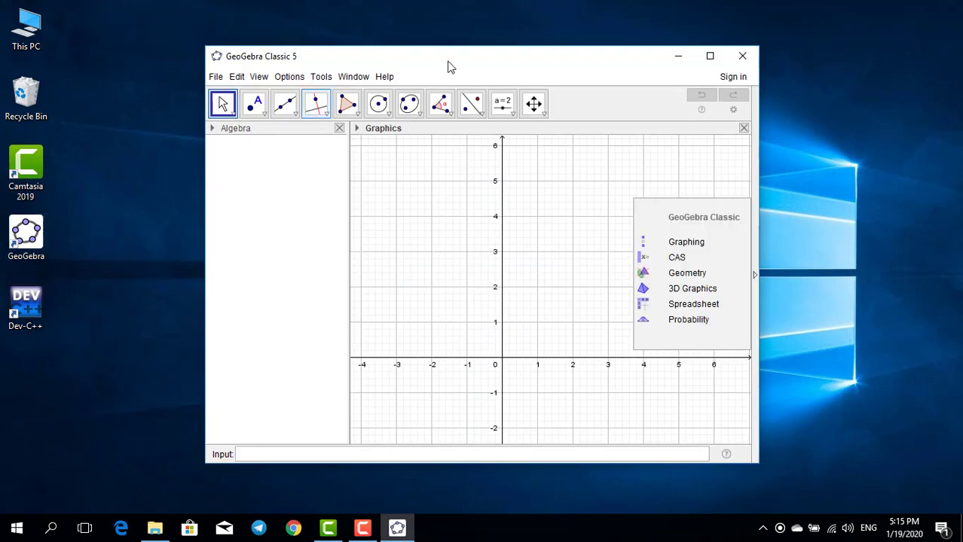
left_click(710, 57)
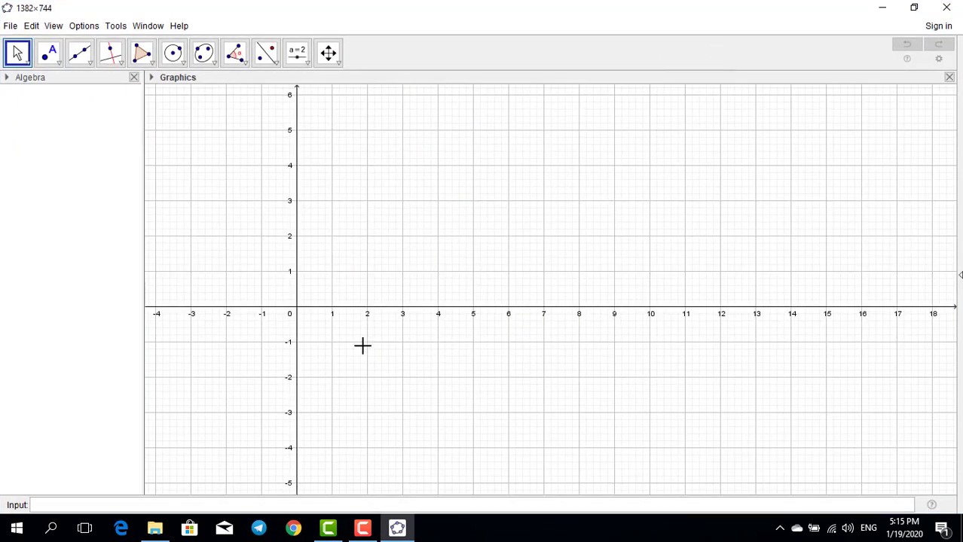
left_click_drag(300, 312, 498, 278)
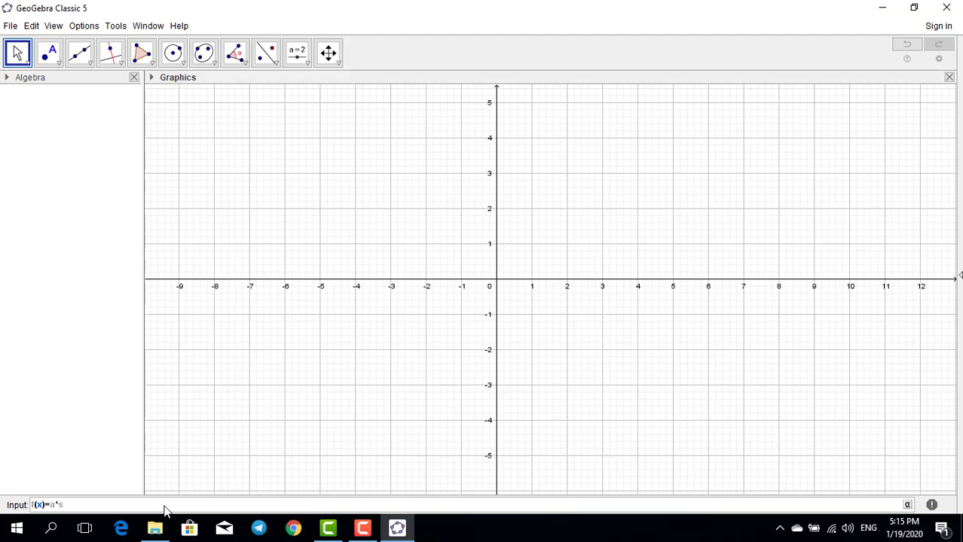
- Enter the function f(x)=a*sin(x+b) and create sliders for the parameters a and b
type("n")
key("Escape")
key("Return")
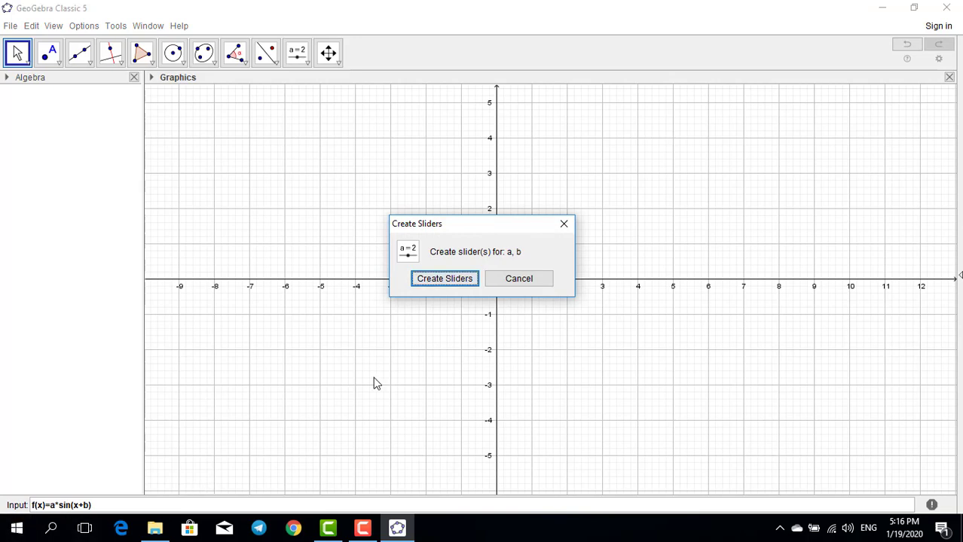
left_click(456, 283)
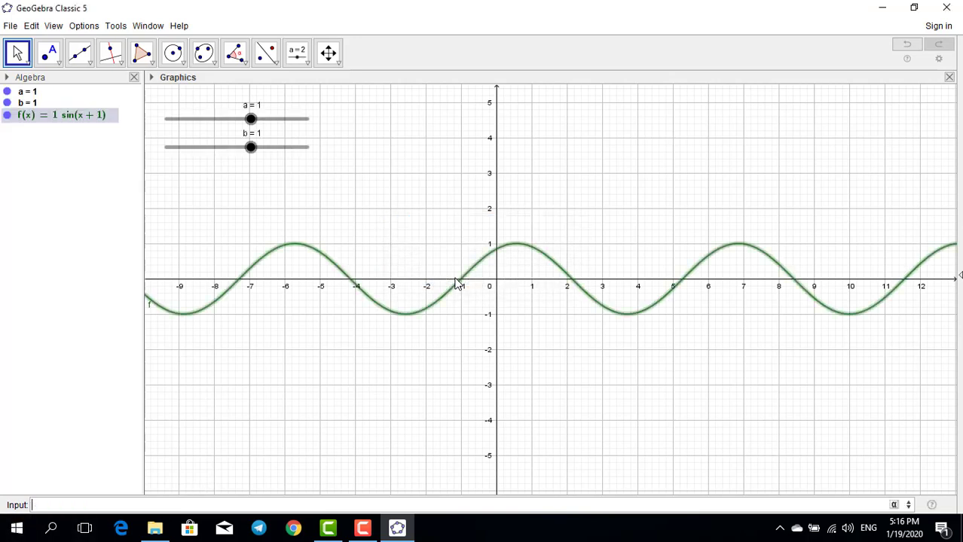
- Set the increment of slider b to 0.1 in its properties
left_click(251, 150)
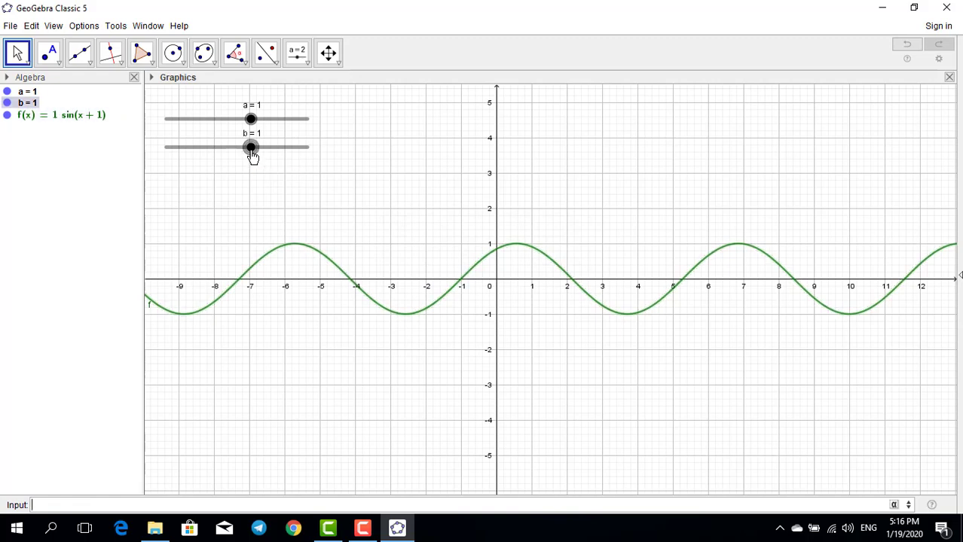
double_click(252, 151)
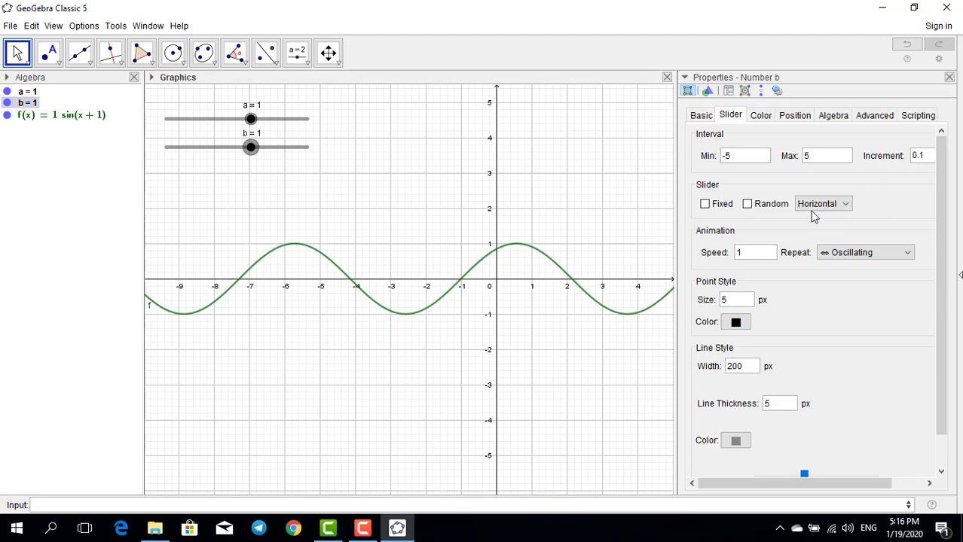
left_click(949, 78)
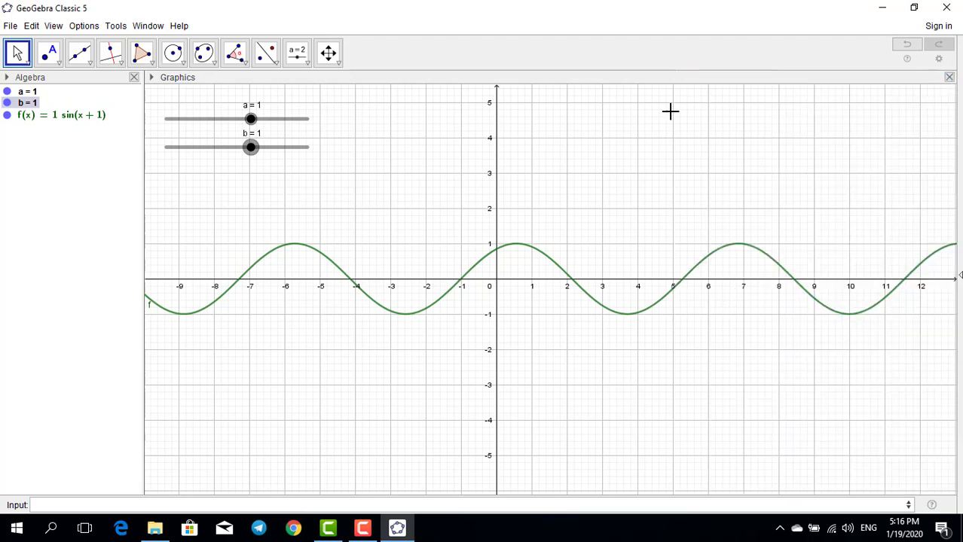
- Start the animation of slider a and switch it off again
right_click(252, 121)
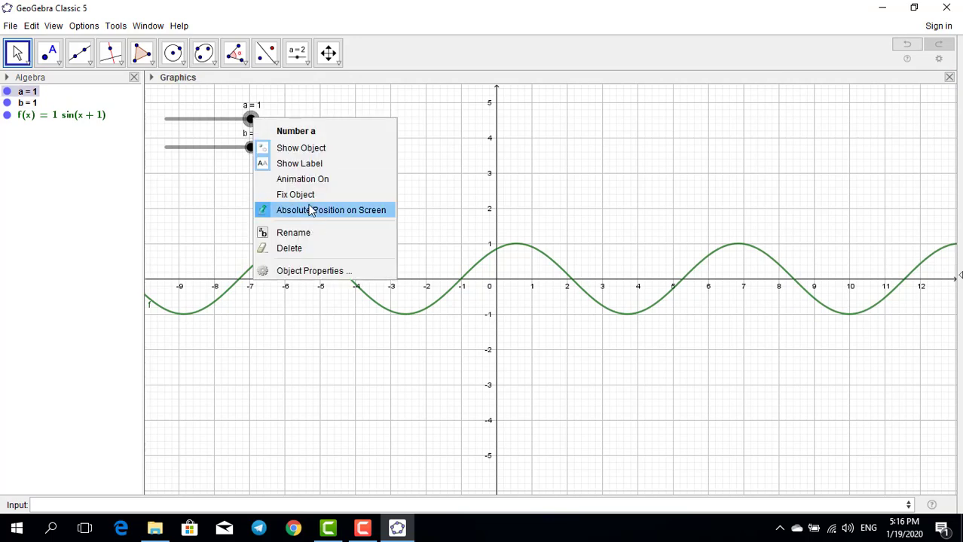
left_click(305, 180)
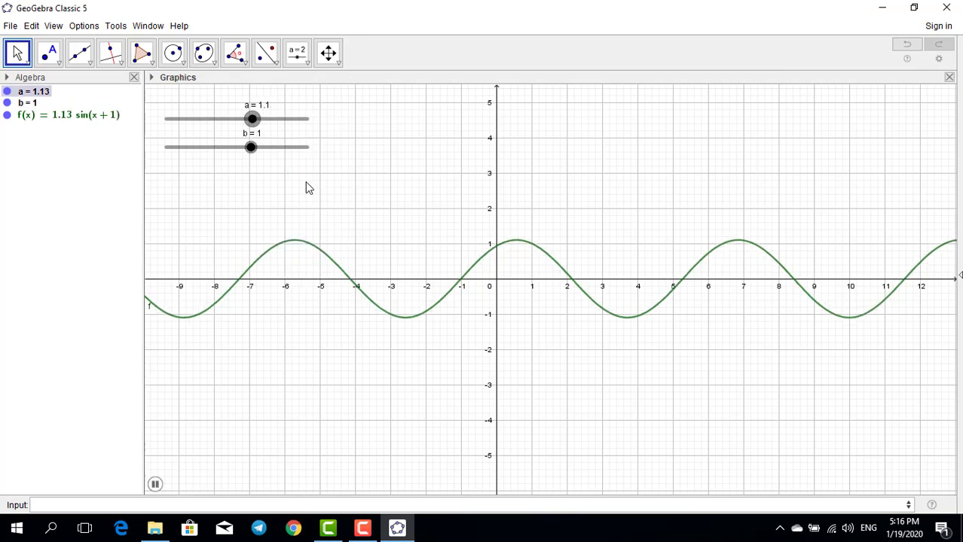
right_click(281, 124)
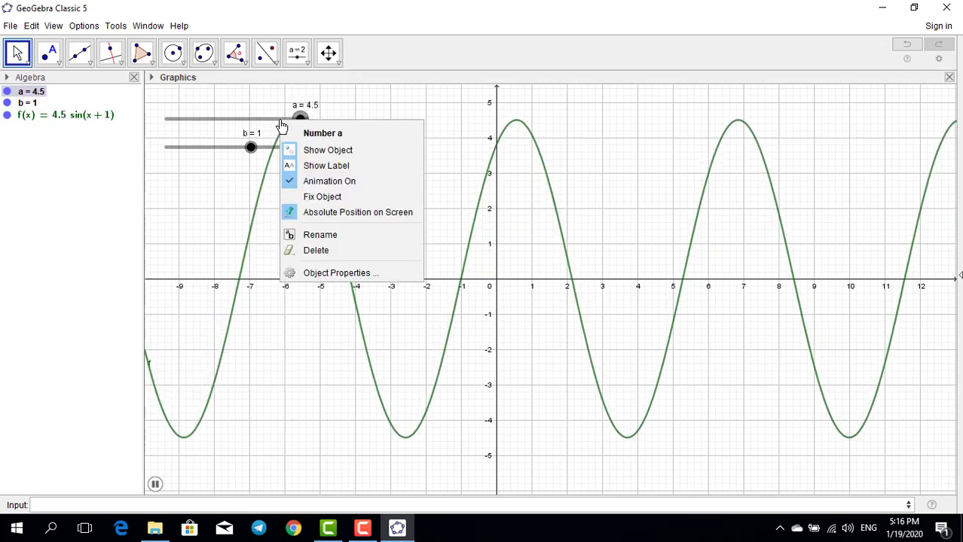
left_click(323, 181)
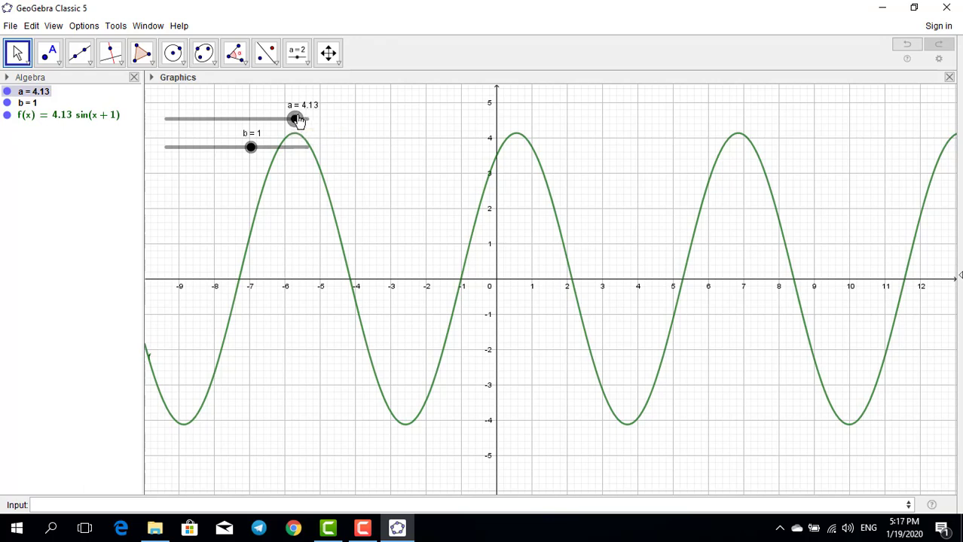
- Set the increment of slider a to 0.1 in its properties
right_click(296, 119)
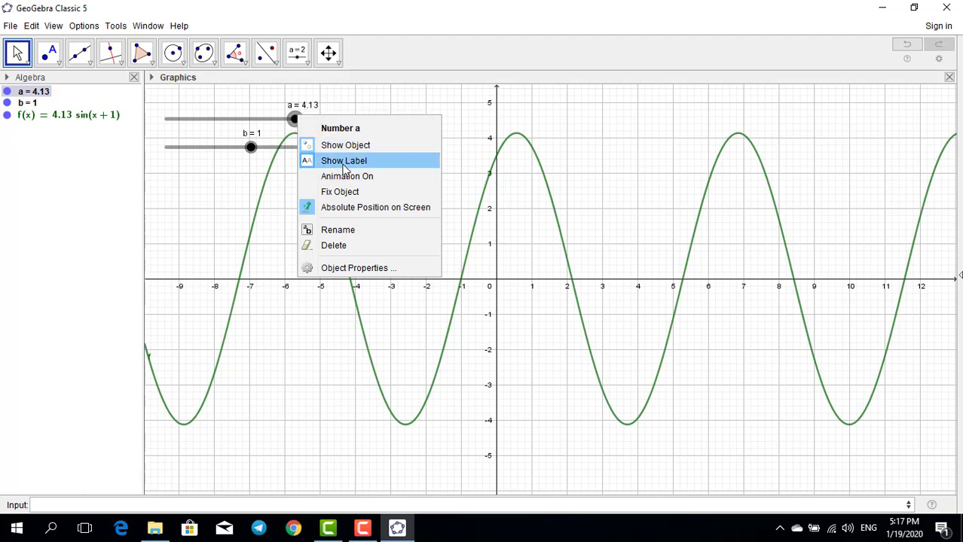
double_click(293, 121)
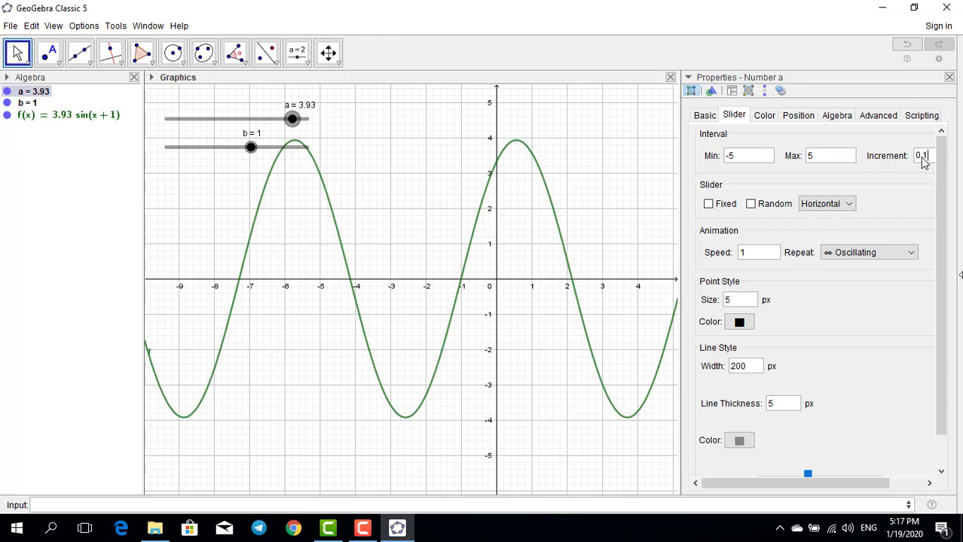
left_click(949, 77)
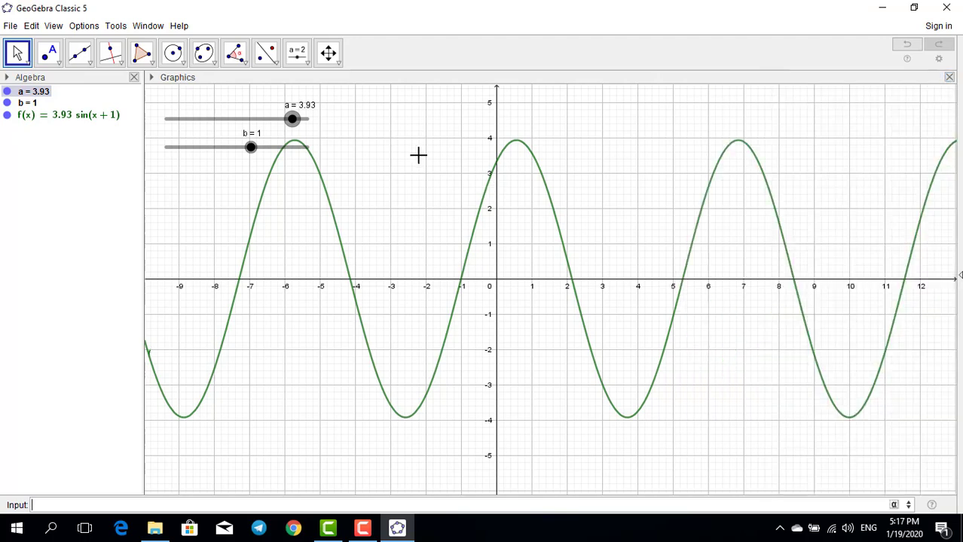
- Turn on animation for both sliders a and b, and pause it after the curve has moved for a while
right_click(290, 131)
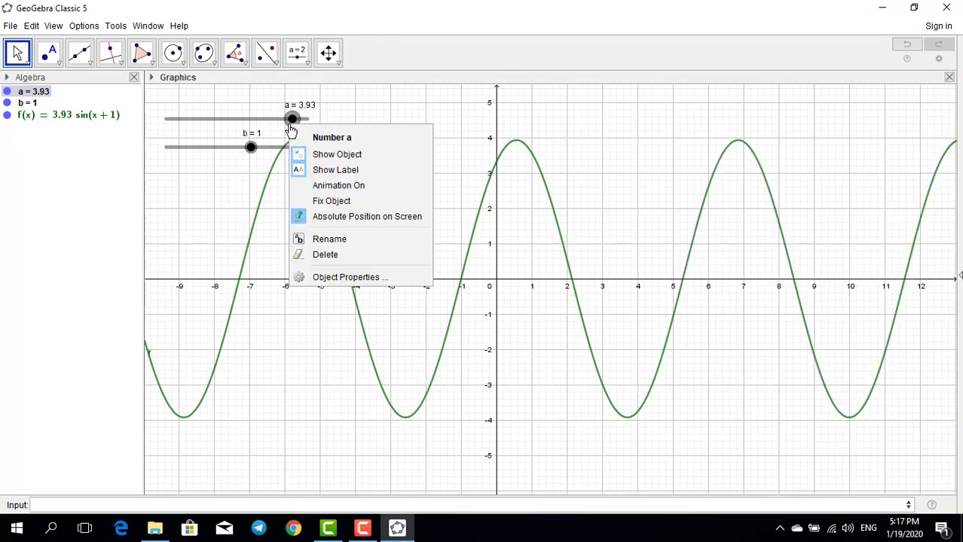
left_click(345, 186)
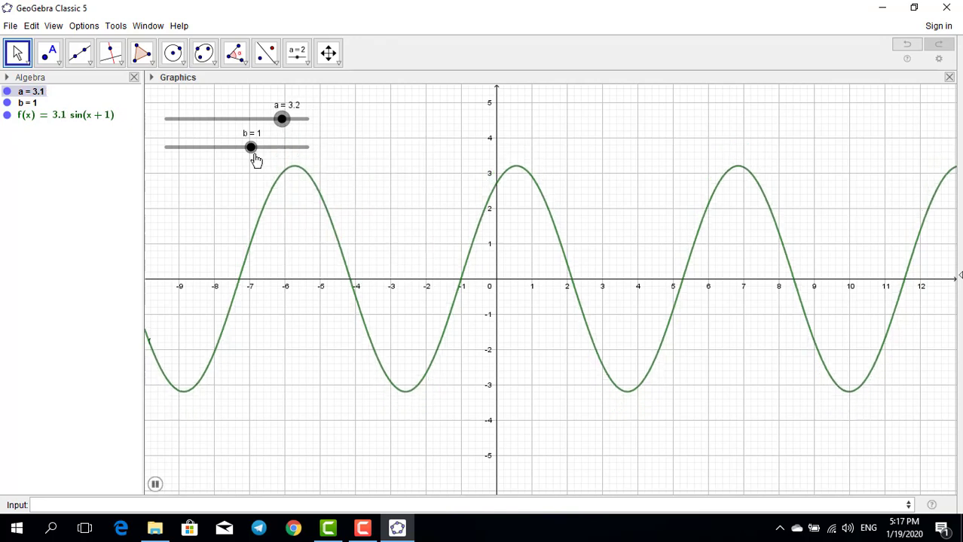
right_click(252, 148)
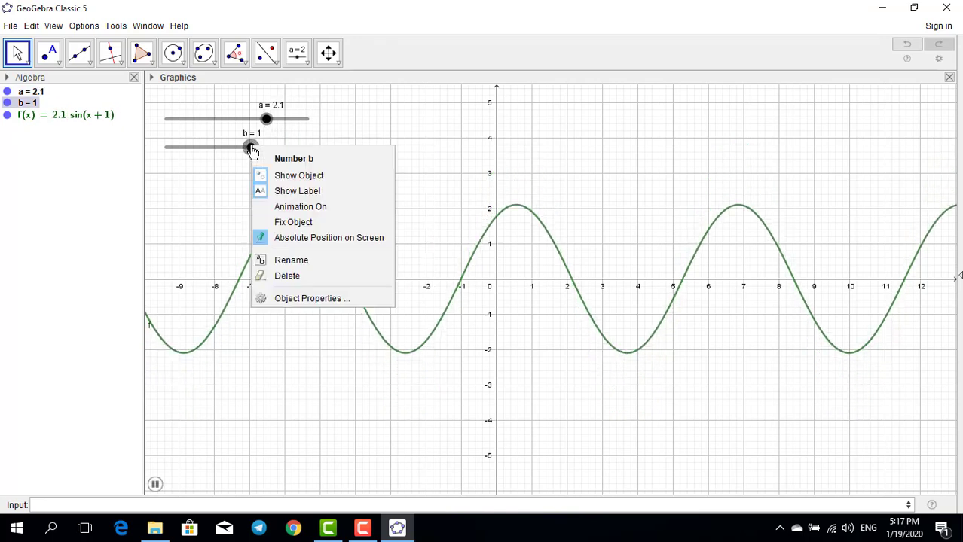
left_click(305, 208)
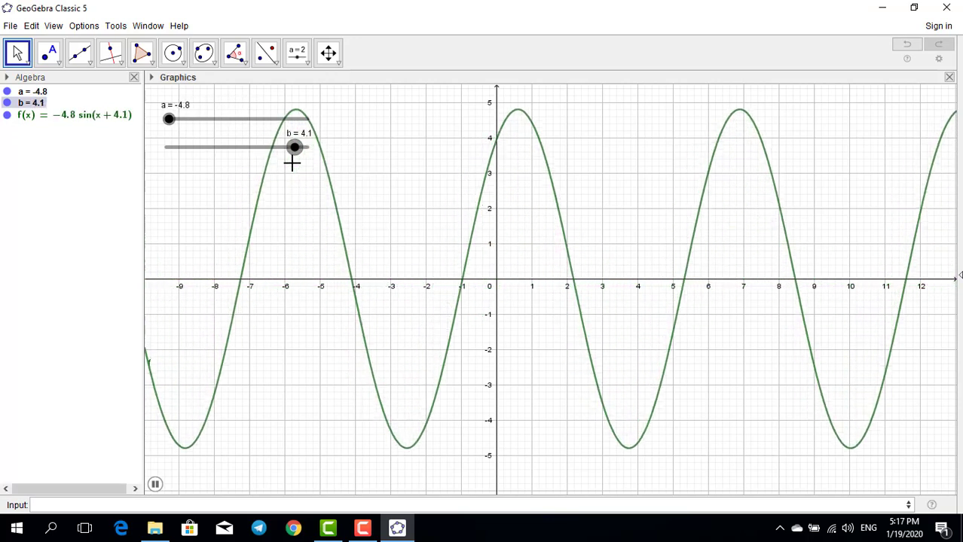
left_click(154, 485)
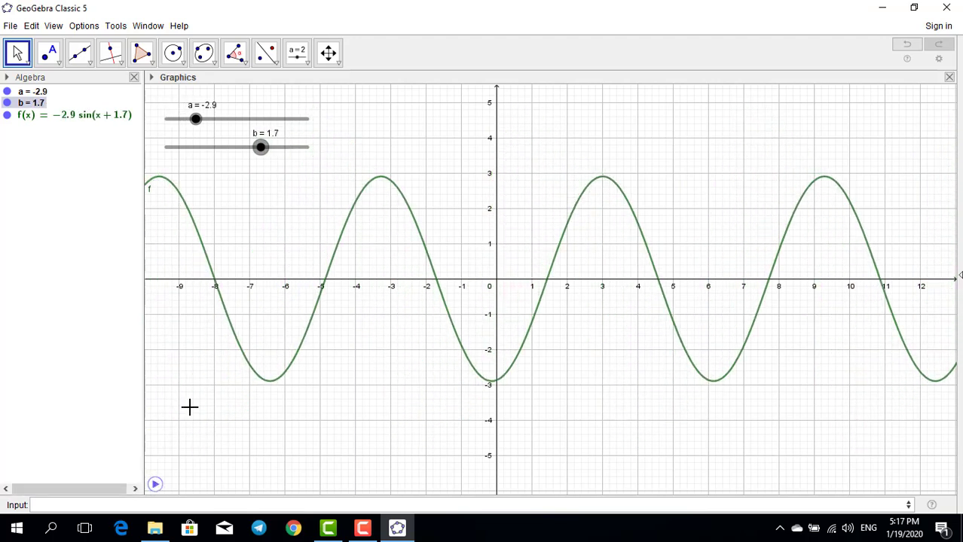
- Turn on the trace of the sine curve and play the slider animation until a dense pattern is drawn, then pause it
right_click(379, 185)
left_click(437, 241)
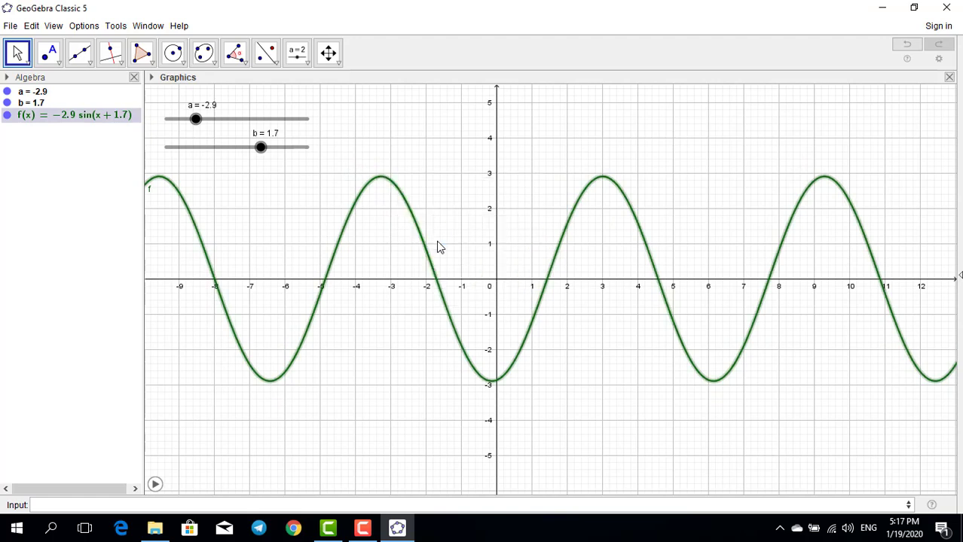
right_click(261, 148)
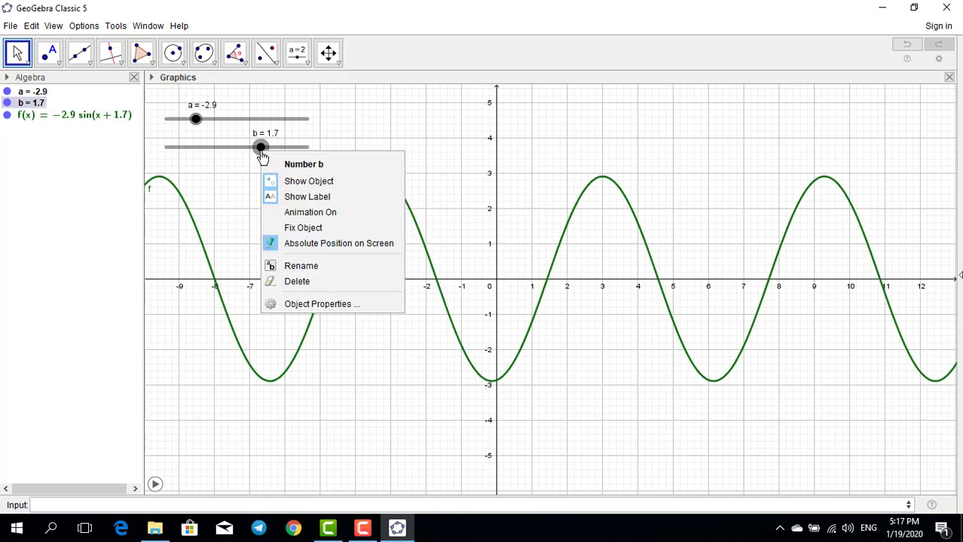
left_click(167, 474)
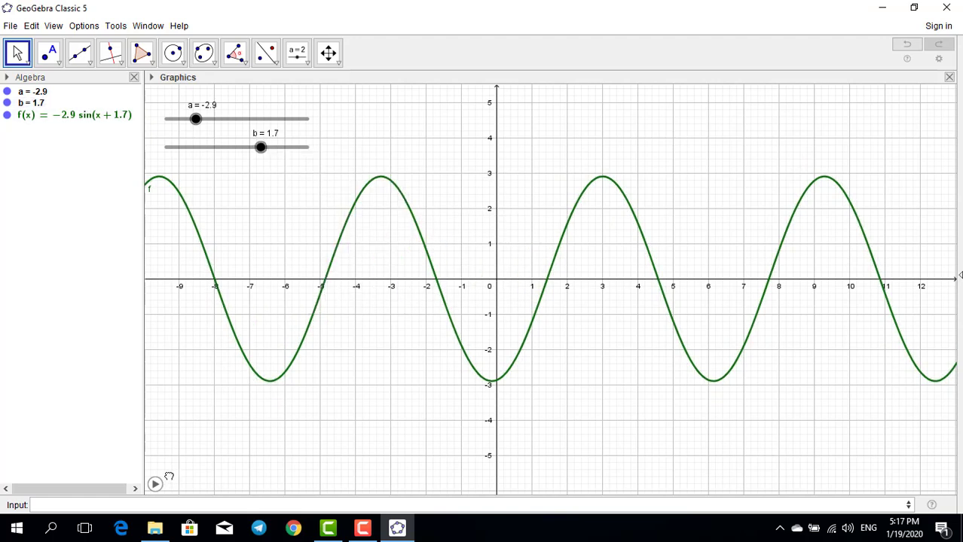
left_click(155, 486)
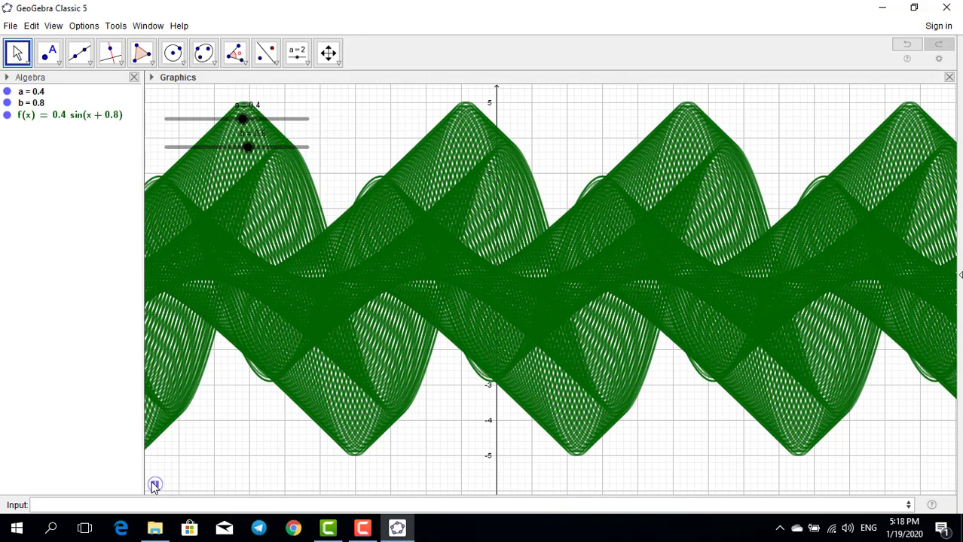
left_click(154, 484)
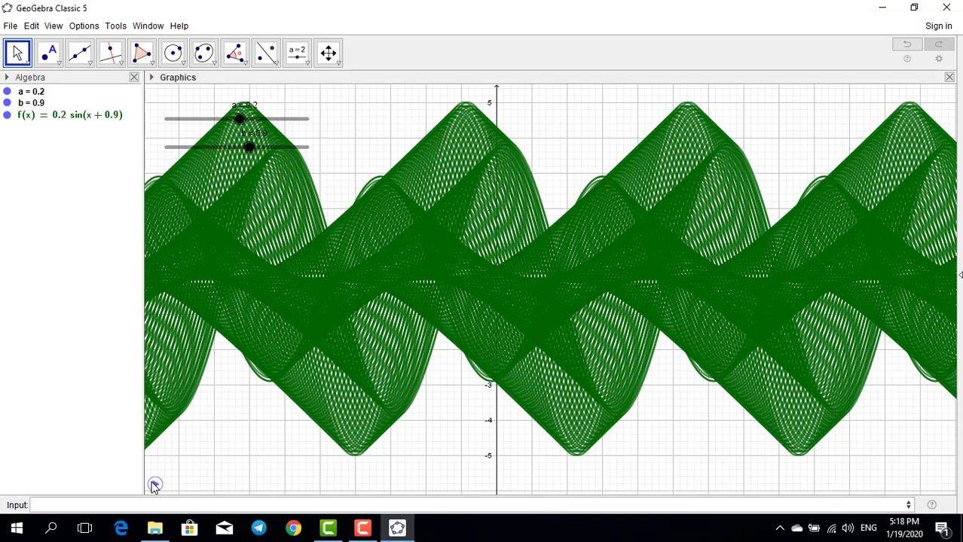
- Try dark red and blue for function f, and set its color to Red 255, 0, 0 in the object properties
right_click(7, 120)
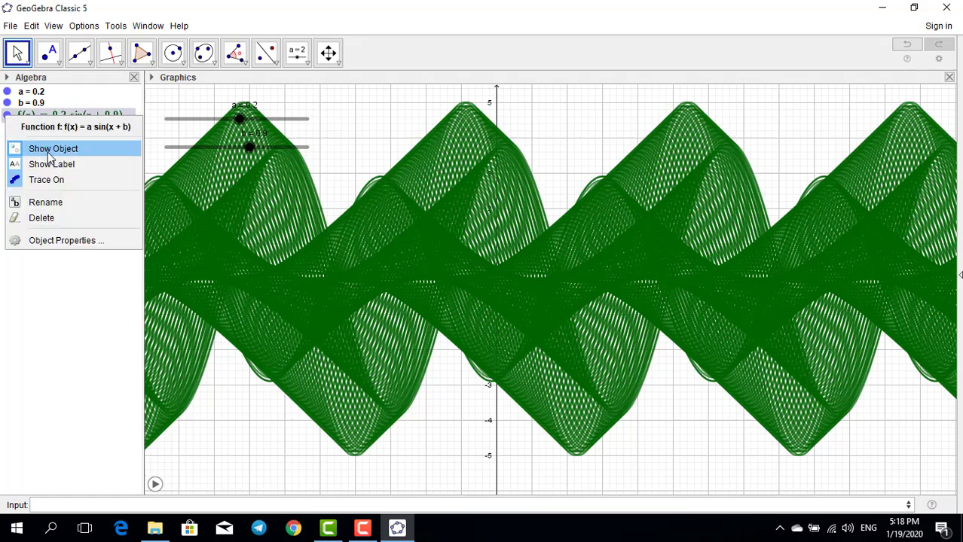
left_click(69, 247)
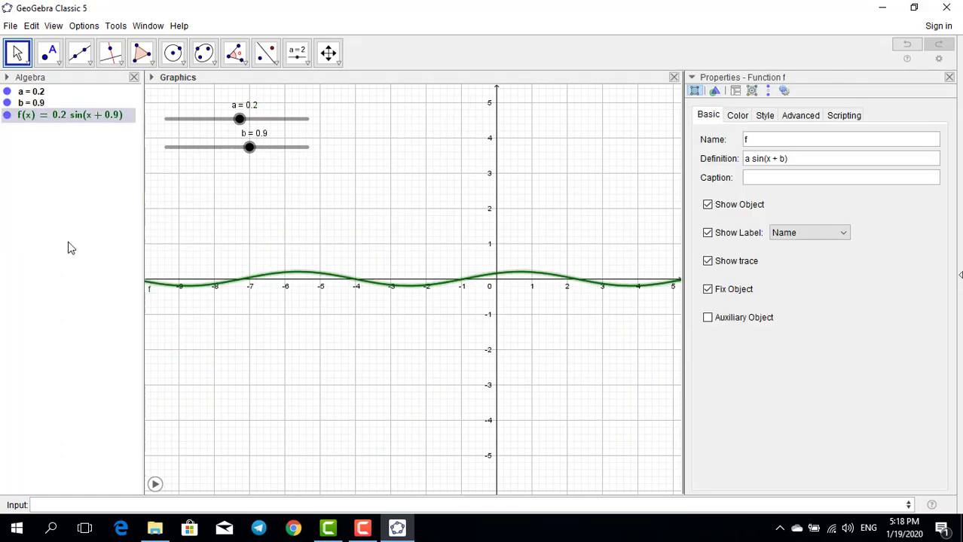
right_click(482, 281)
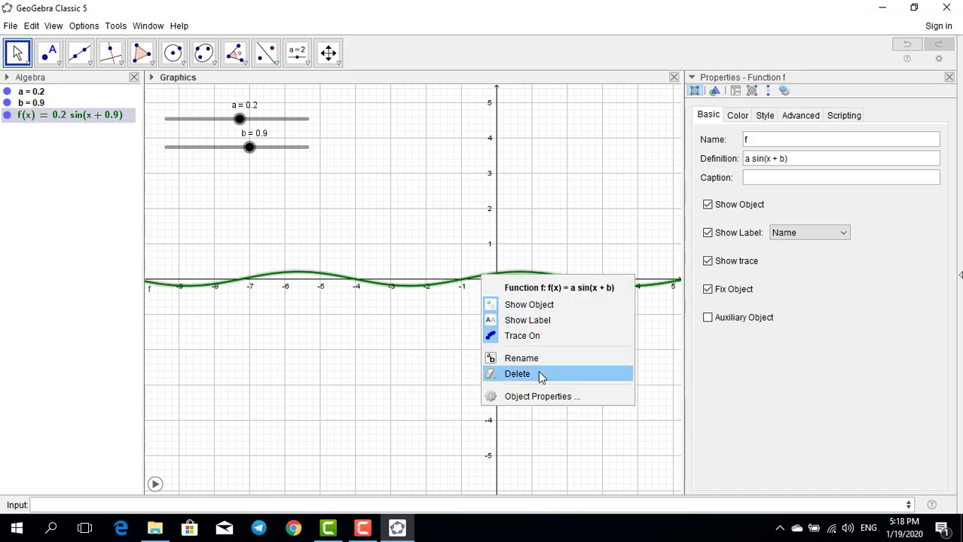
left_click(544, 397)
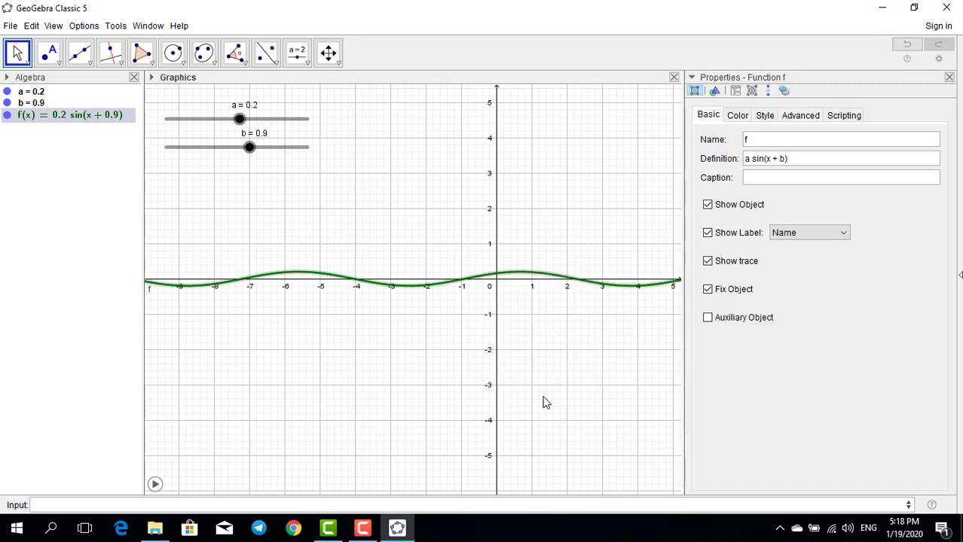
left_click(739, 118)
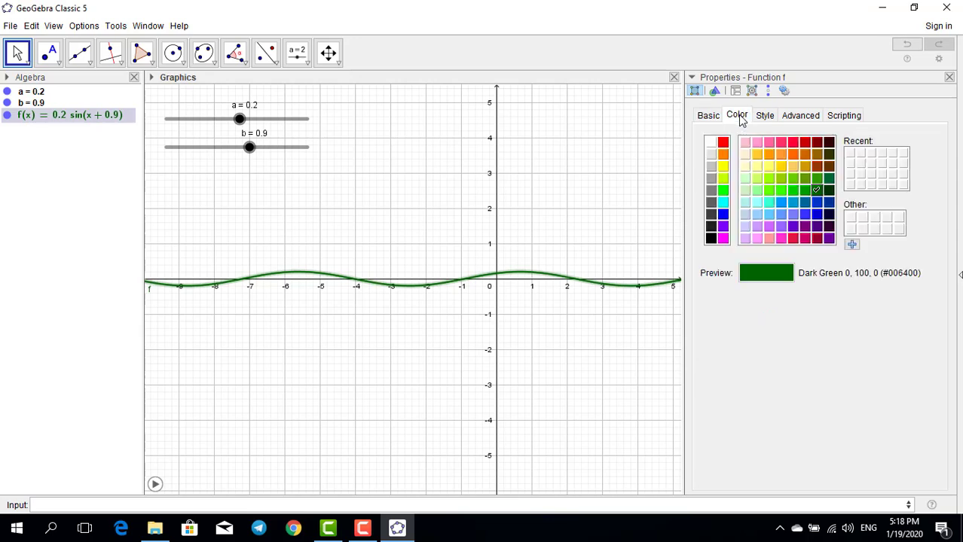
left_click(817, 238)
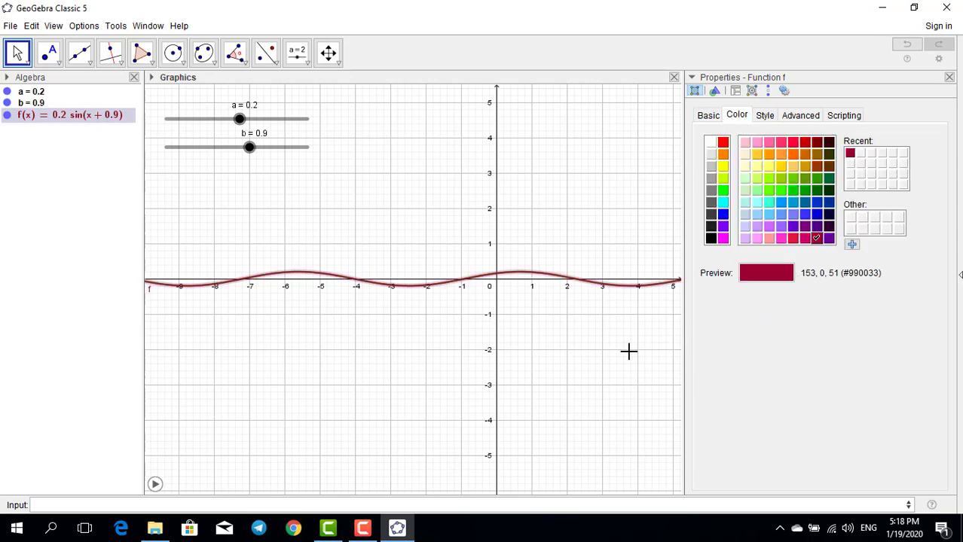
left_click(817, 214)
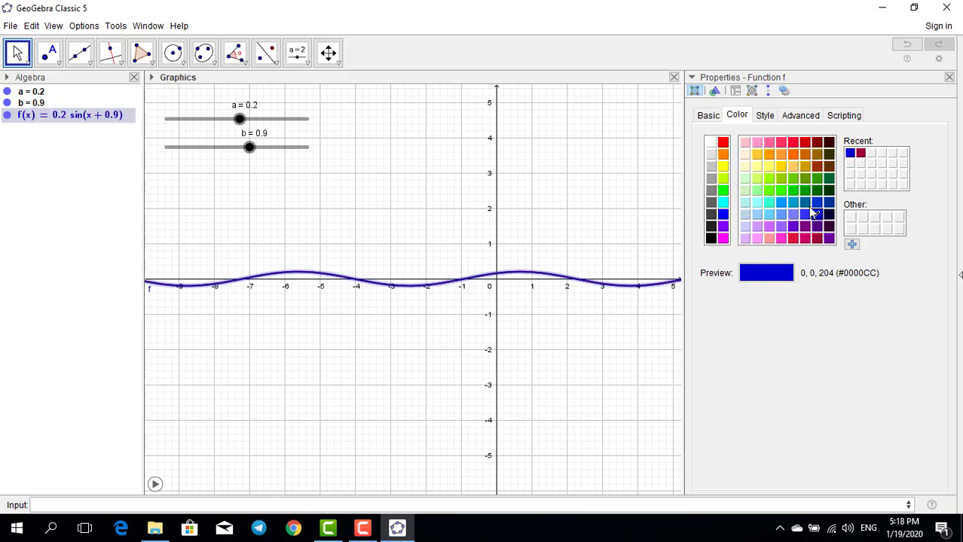
left_click(723, 143)
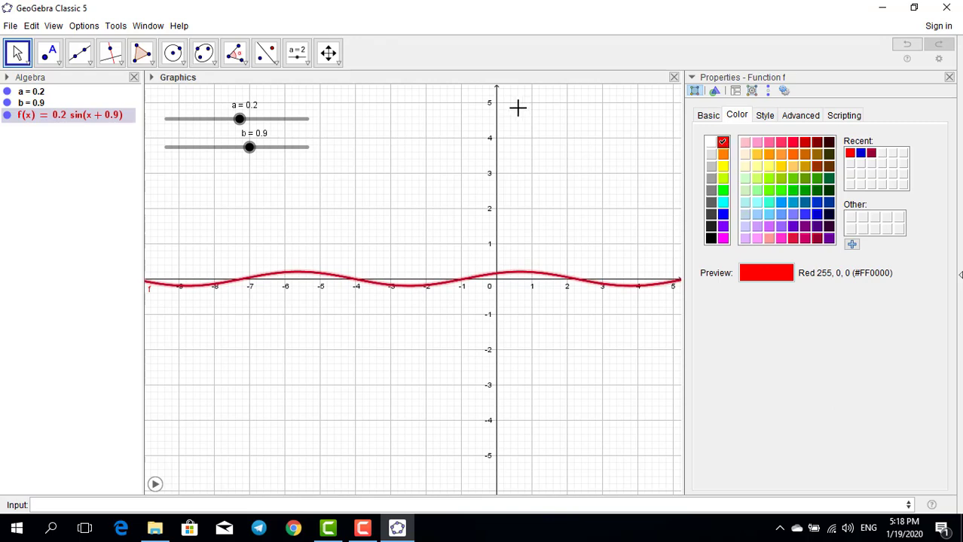
- Play the slider animation to trace the red curve and close the function's properties
left_click(155, 485)
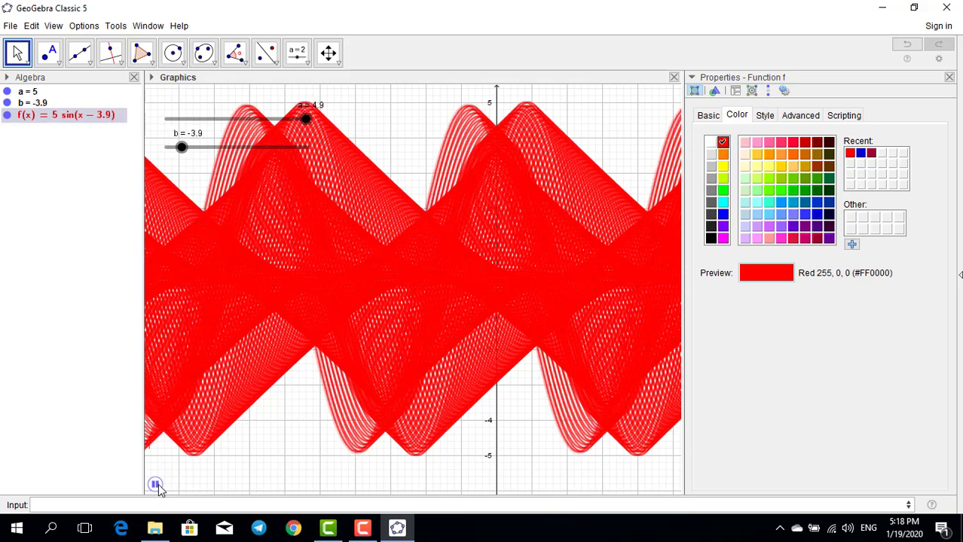
left_click(951, 79)
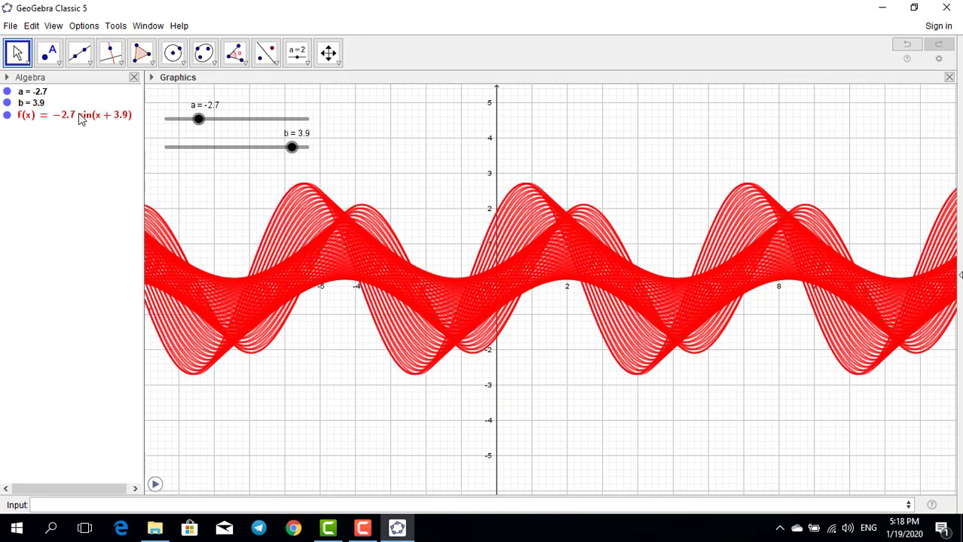
- Set the interval of slider a to a minimum of -3 and a maximum of 3 in its properties
right_click(198, 121)
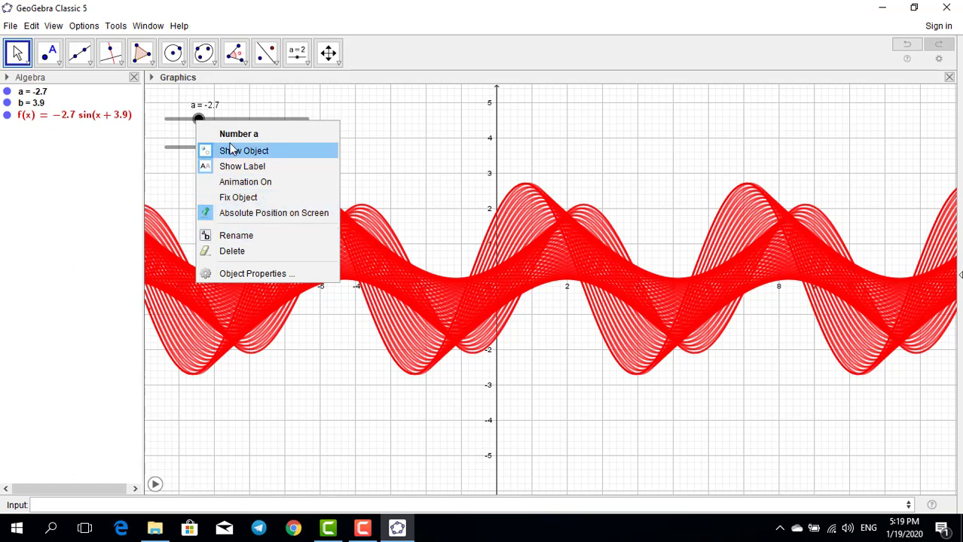
left_click_drag(200, 118, 198, 120)
double_click(197, 120)
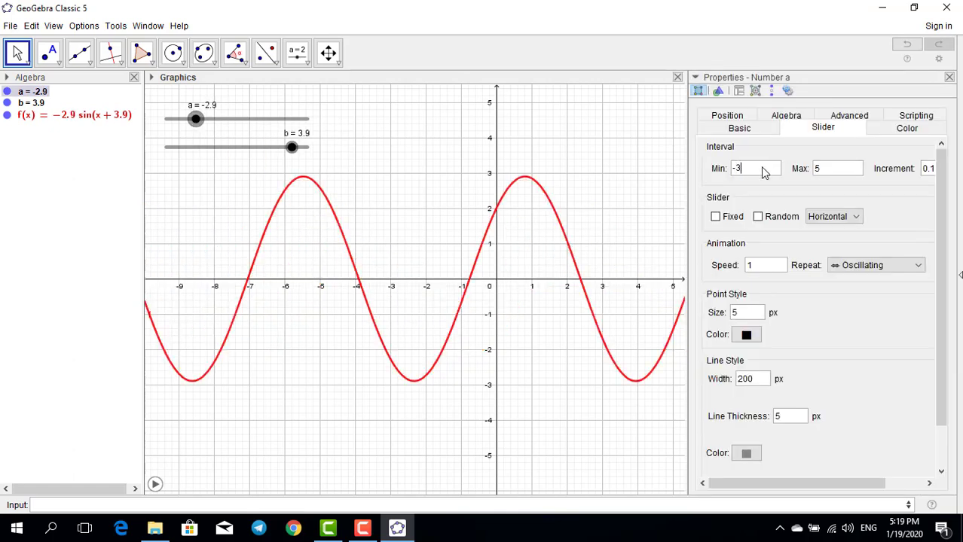
left_click(828, 172)
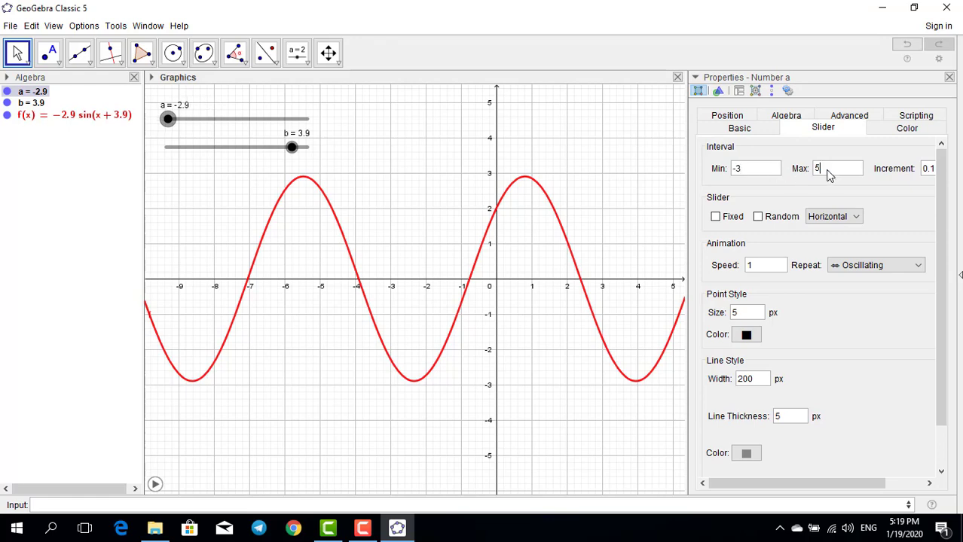
left_click(592, 207)
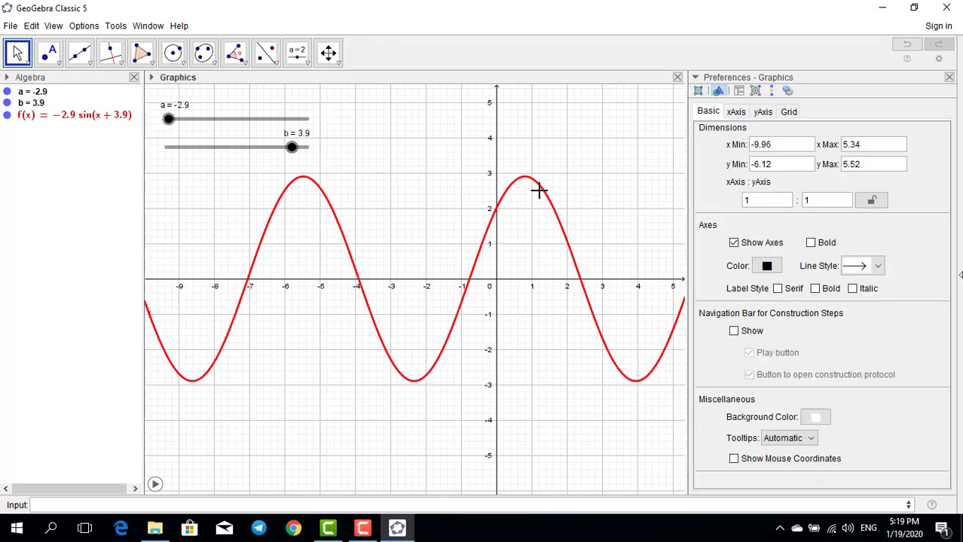
- Set the interval of slider b to a minimum of -3 and a maximum of 3, and close the properties
right_click(291, 153)
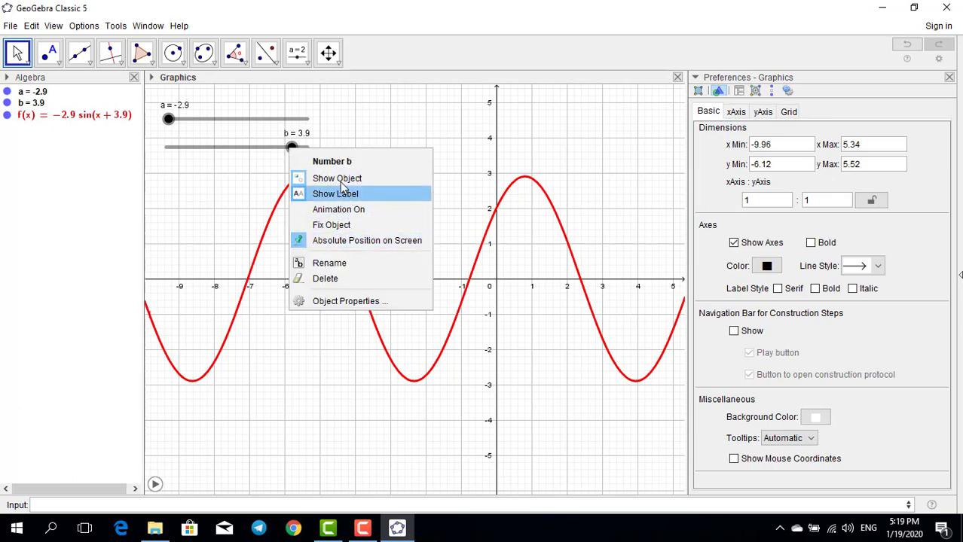
left_click(279, 153)
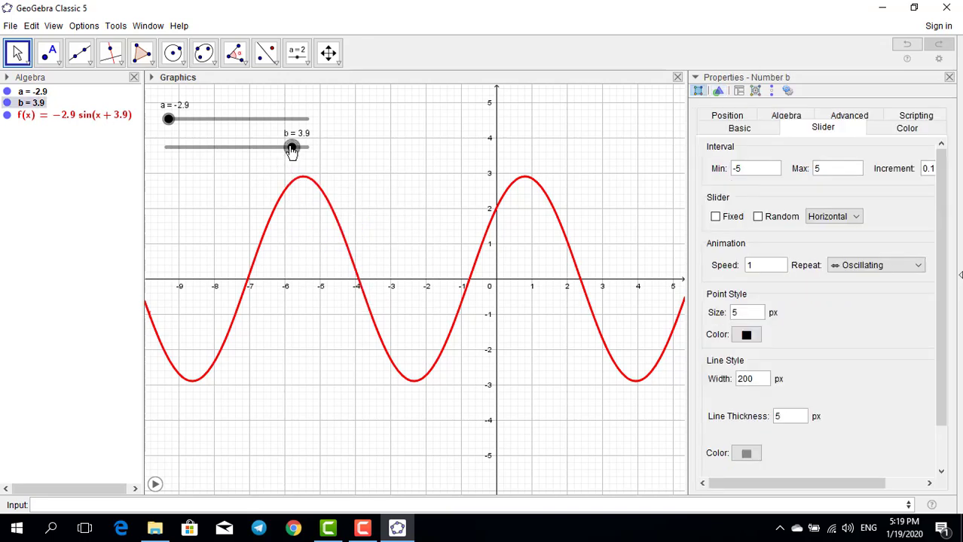
left_click_drag(291, 149, 290, 148)
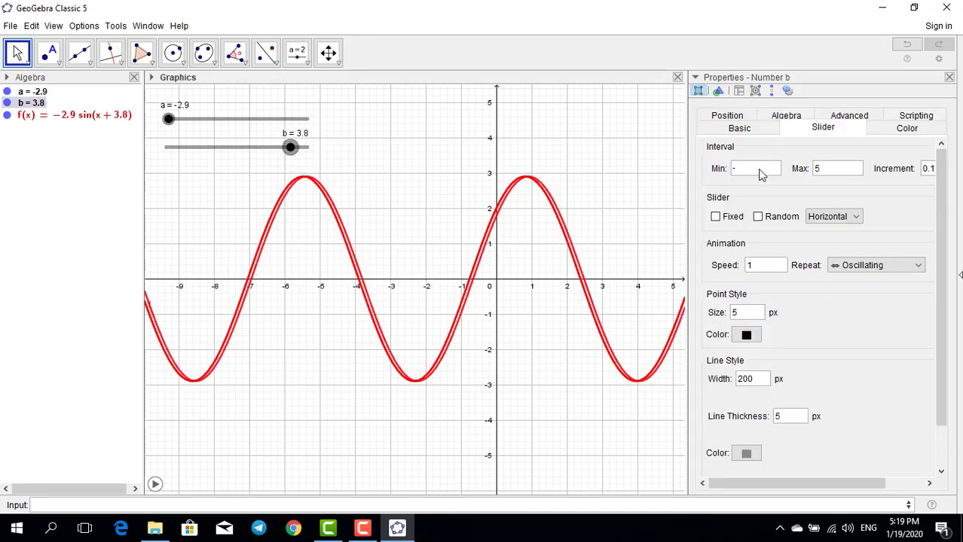
left_click(827, 173)
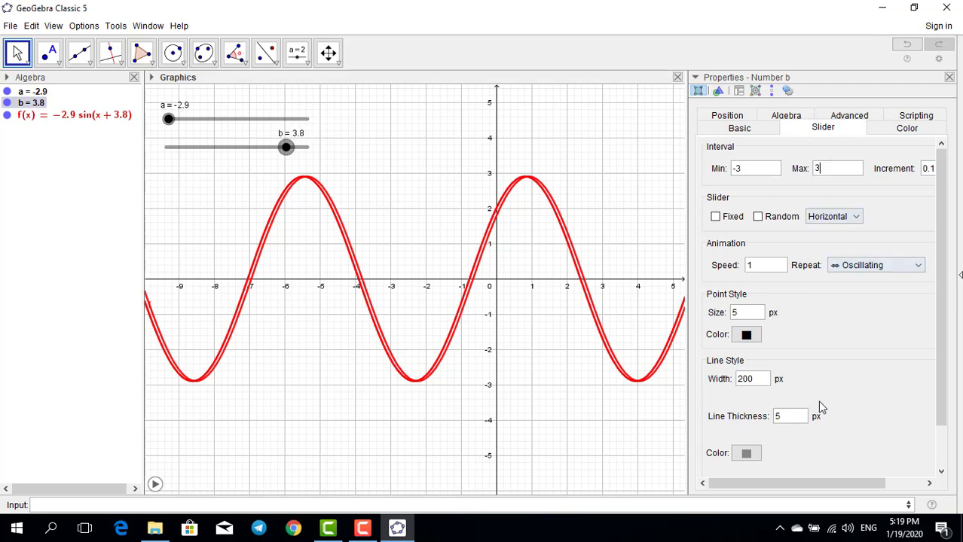
left_click(948, 78)
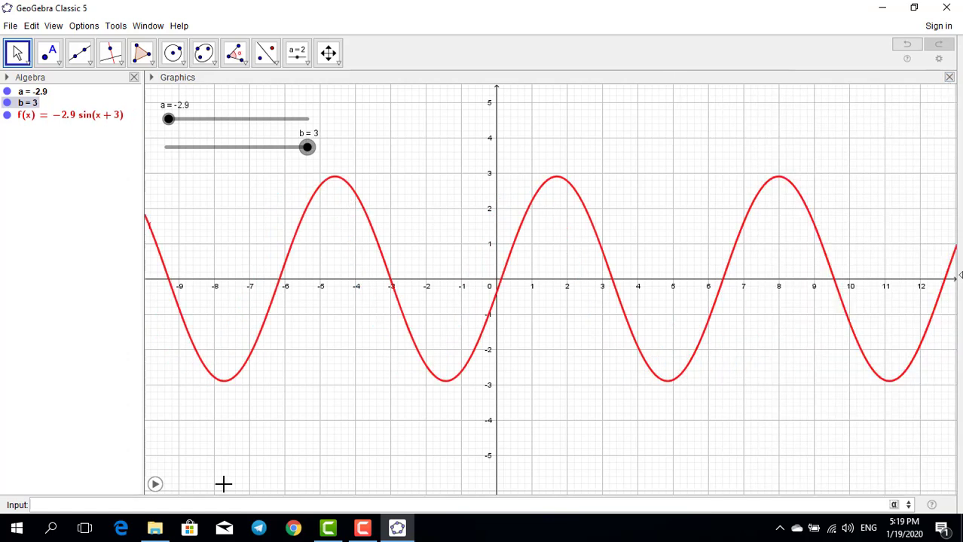
- Play the slider animation until the red curve traces a dense pattern over the new intervals, then pause it
left_click(155, 485)
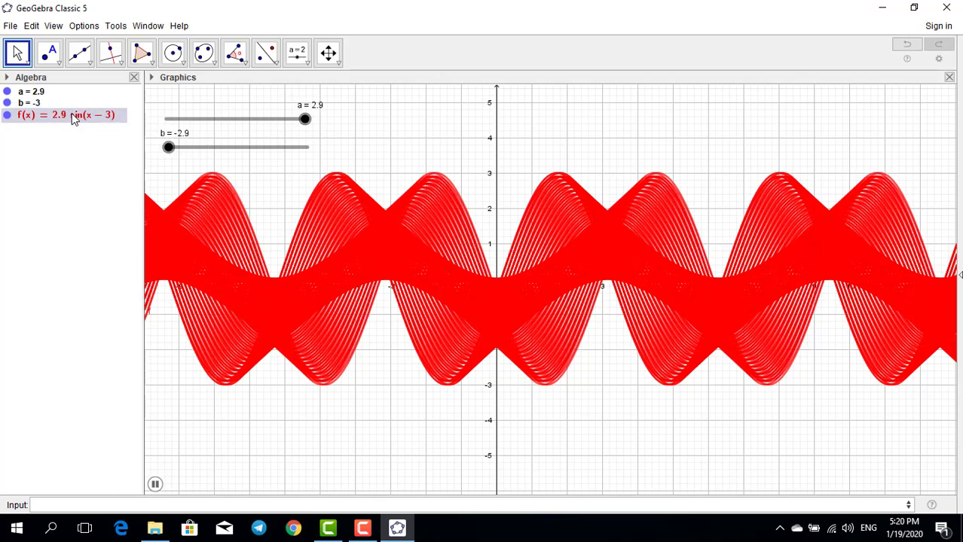
left_click(156, 486)
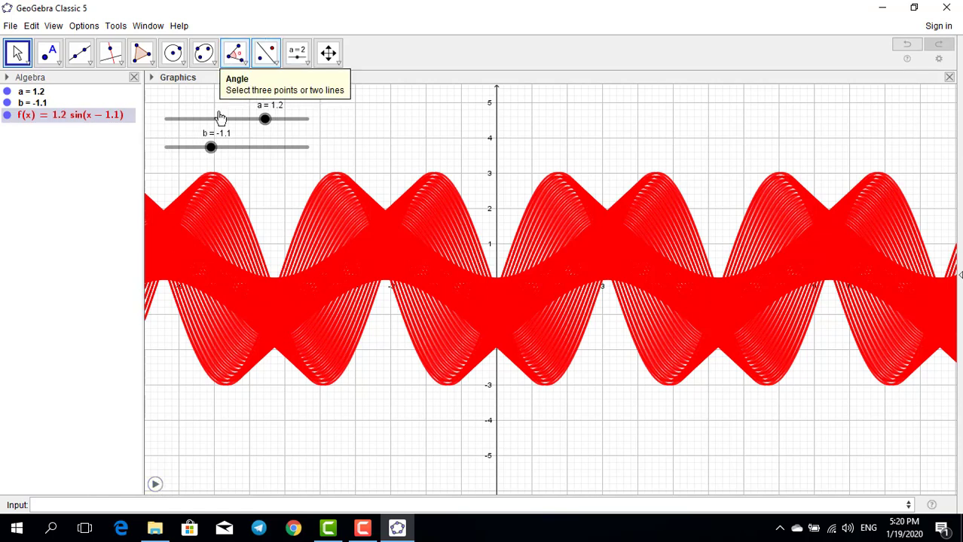
double_click(108, 118)
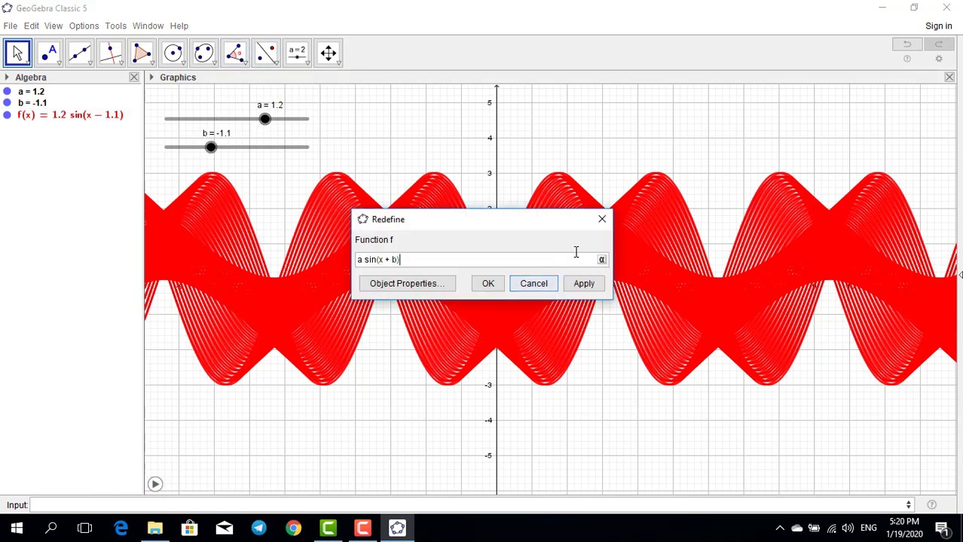
left_click(602, 221)
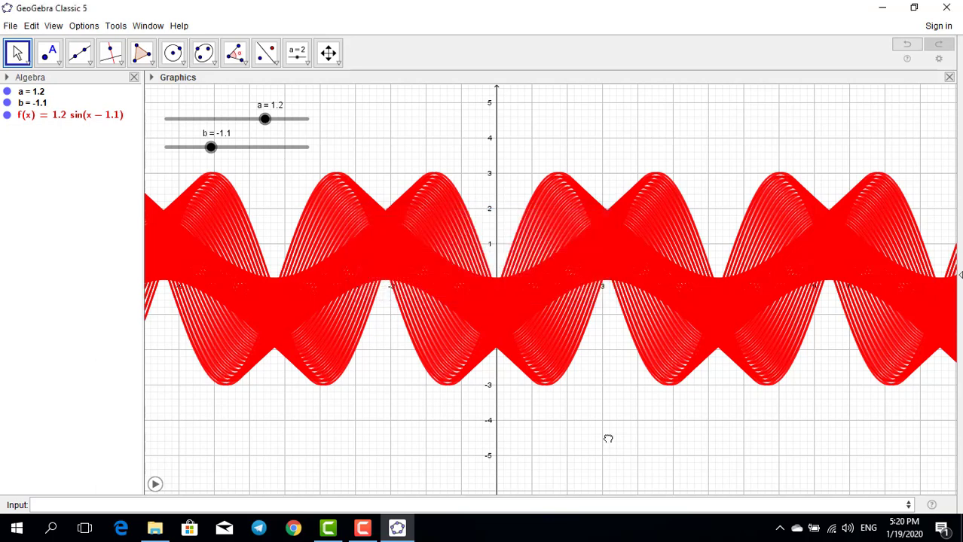
double_click(608, 439)
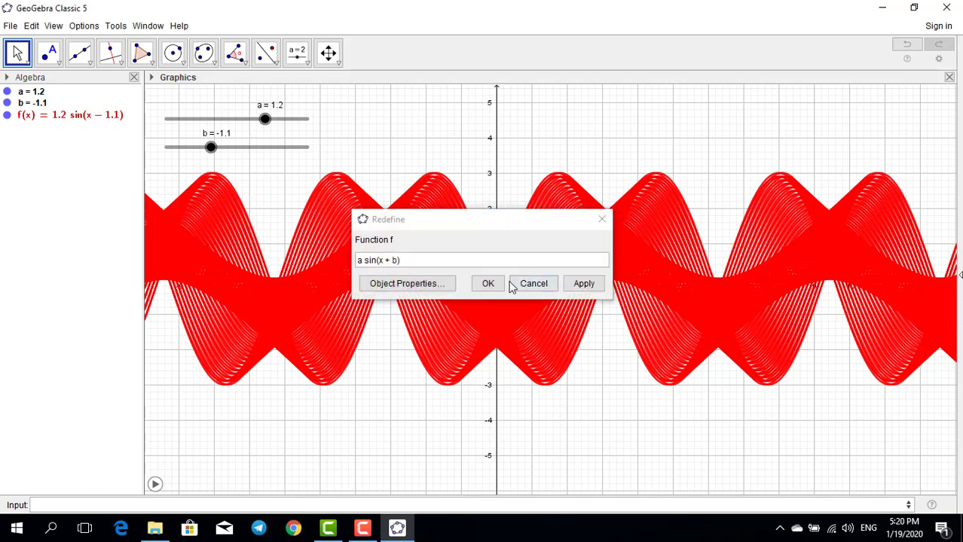
left_click(602, 220)
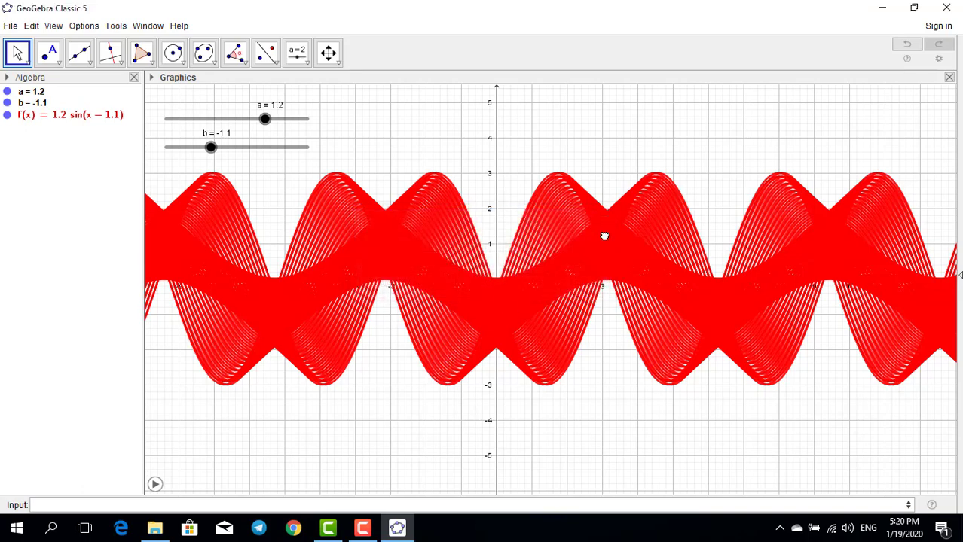
- Clear the drawn red traces by shifting the graph, keeping the x-axis near mid-height
left_click_drag(605, 236, 572, 491)
left_click_drag(585, 315, 602, 66)
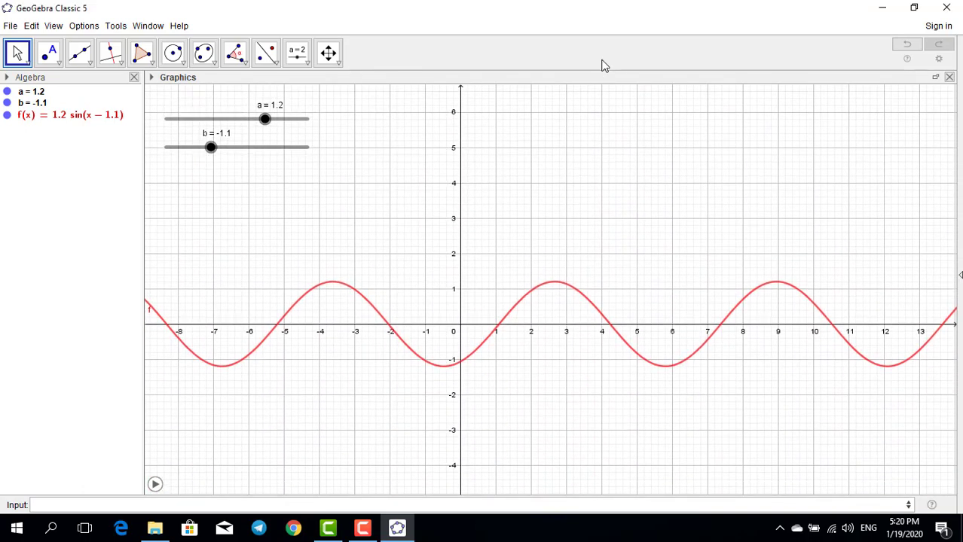
left_click_drag(590, 181, 592, 128)
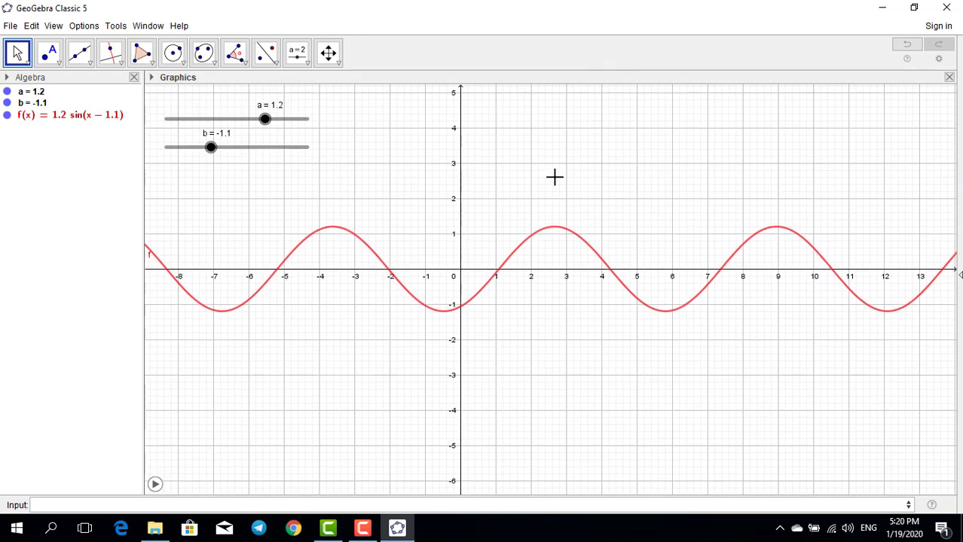
- Reduce the line thickness of the sine curve f to a thin solid line using its line style settings
left_click(550, 234)
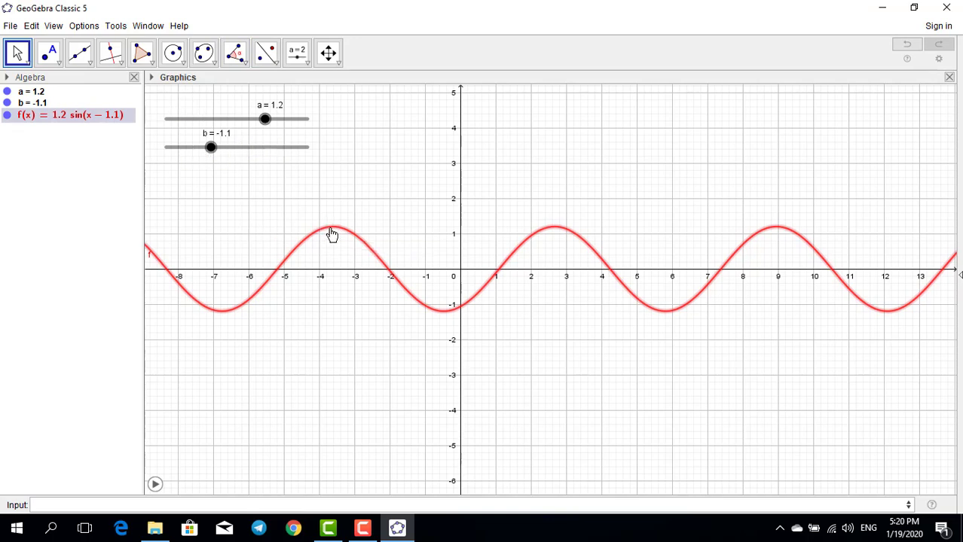
left_click(152, 79)
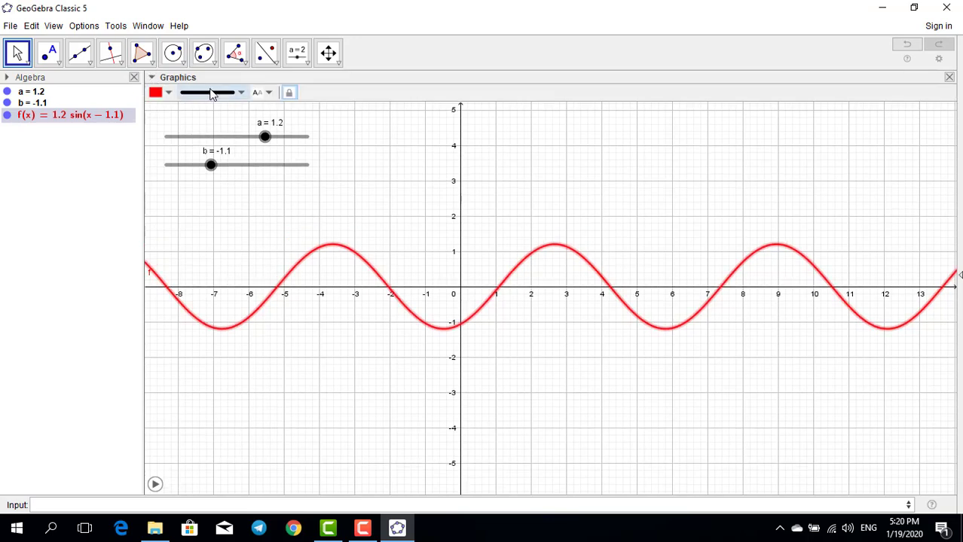
left_click(241, 94)
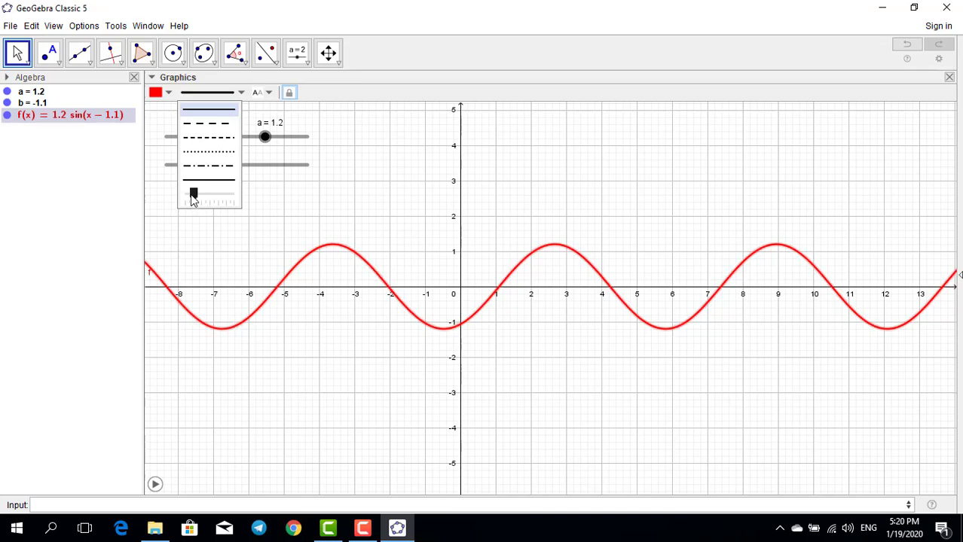
left_click(449, 194)
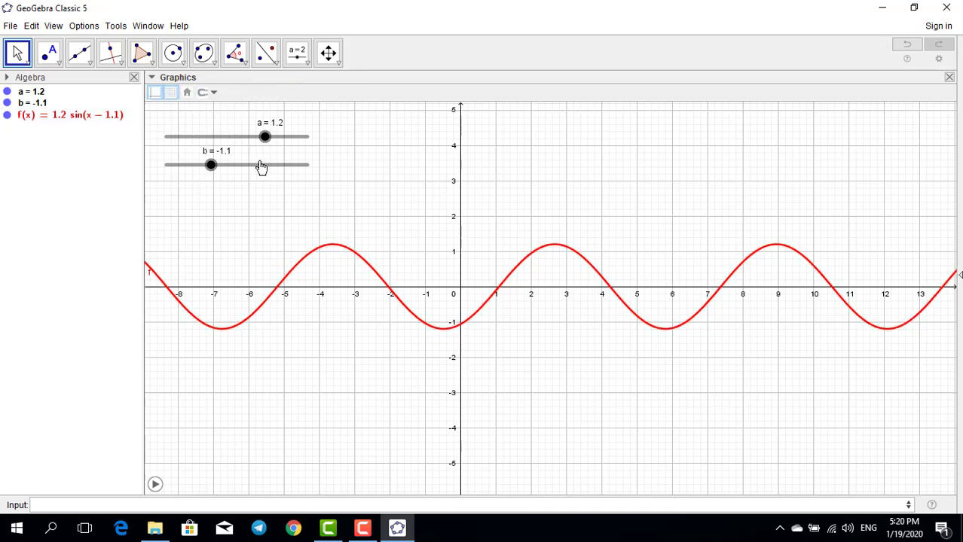
left_click(215, 93)
left_click(370, 176)
left_click(422, 325)
left_click(239, 95)
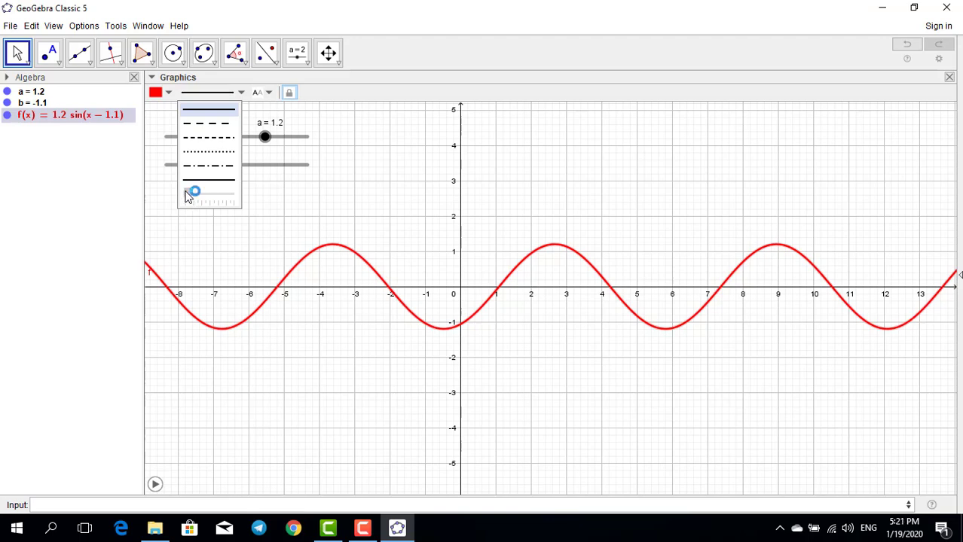
left_click(189, 194)
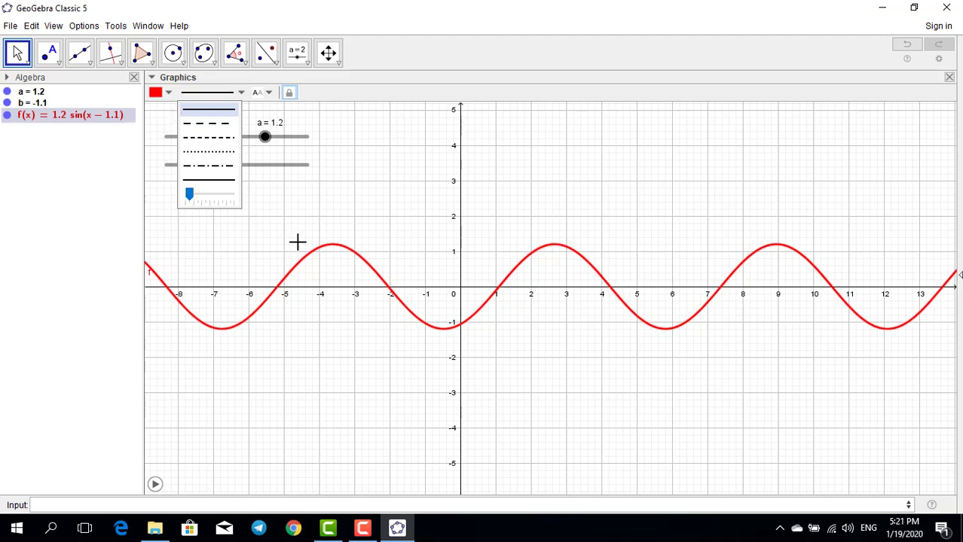
left_click(330, 320)
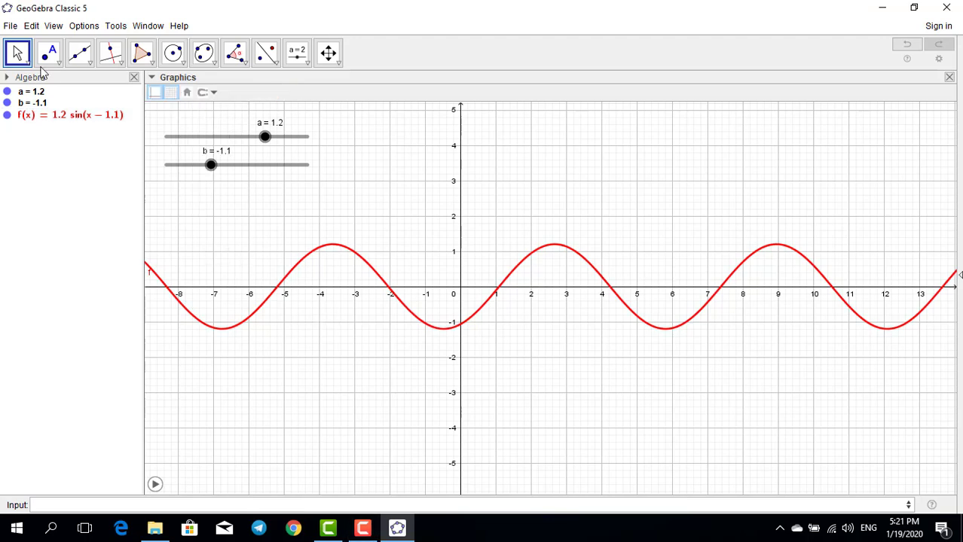
- Play the slider animation to trace the thinner red curve
left_click(155, 486)
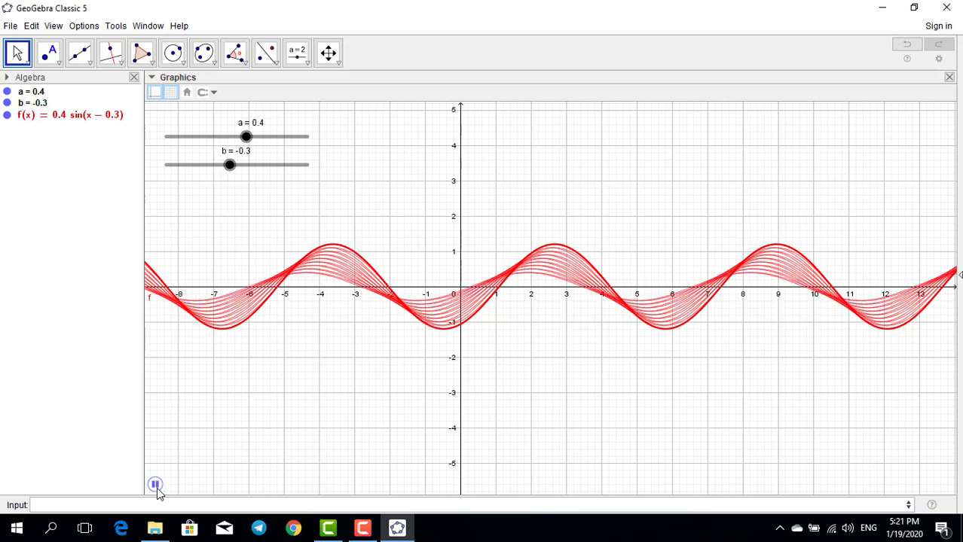